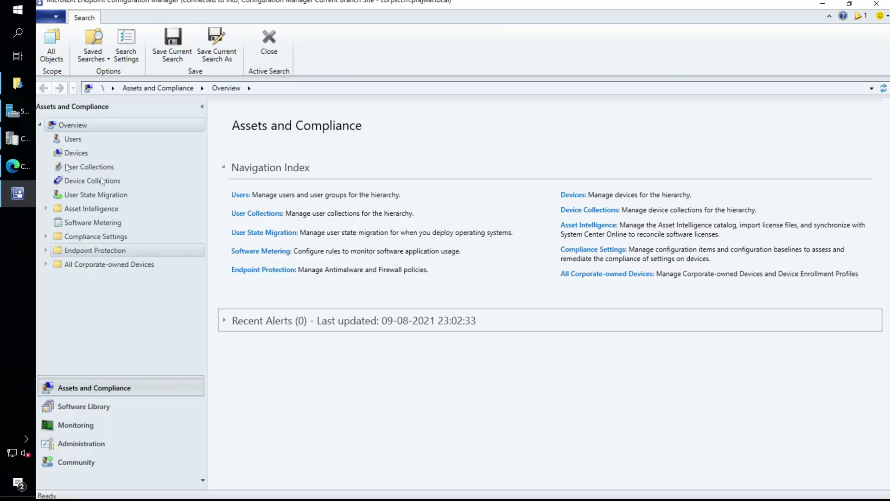
# Step: Return to the Edge guide's 'Download SCCM Early Enable Update Ring Script for 2107' section
pyautogui.click(16, 168)
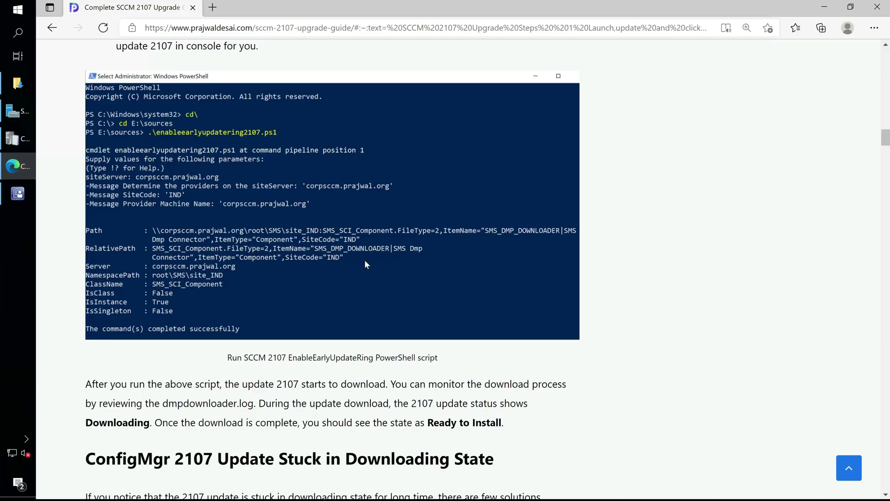
pyautogui.scroll(3, 374, 290)
pyautogui.scroll(3, 373, 291)
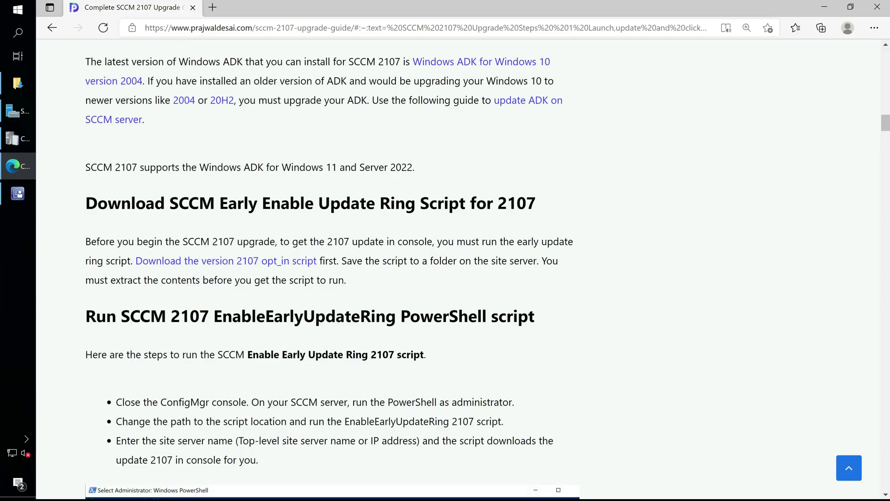
pyautogui.scroll(-1, 333, 209)
pyautogui.moveTo(146, 134); pyautogui.dragTo(521, 134)
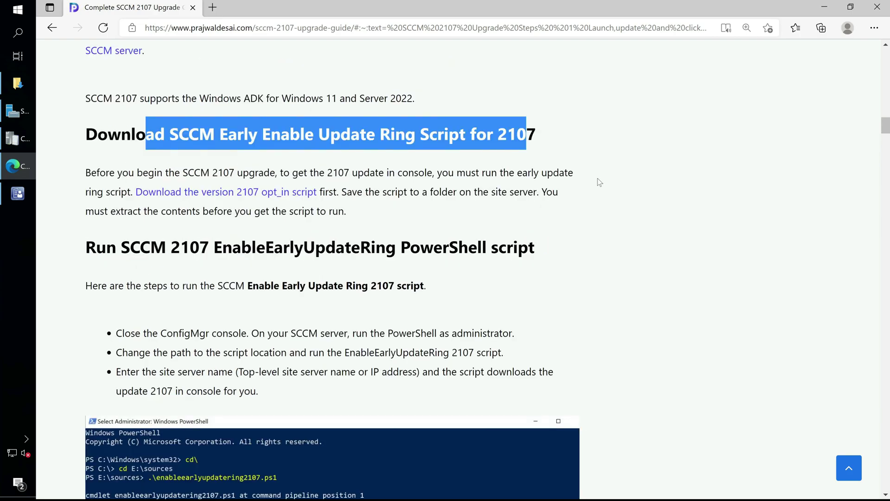
pyautogui.click(410, 212)
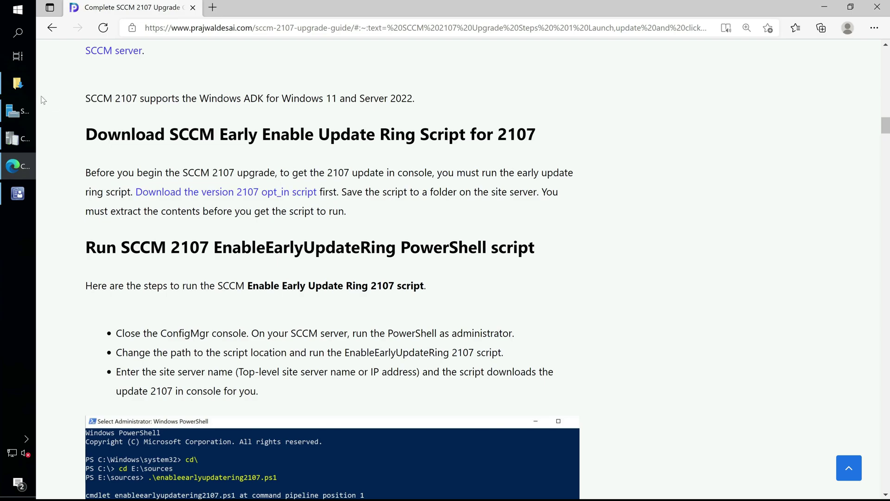
pyautogui.click(17, 83)
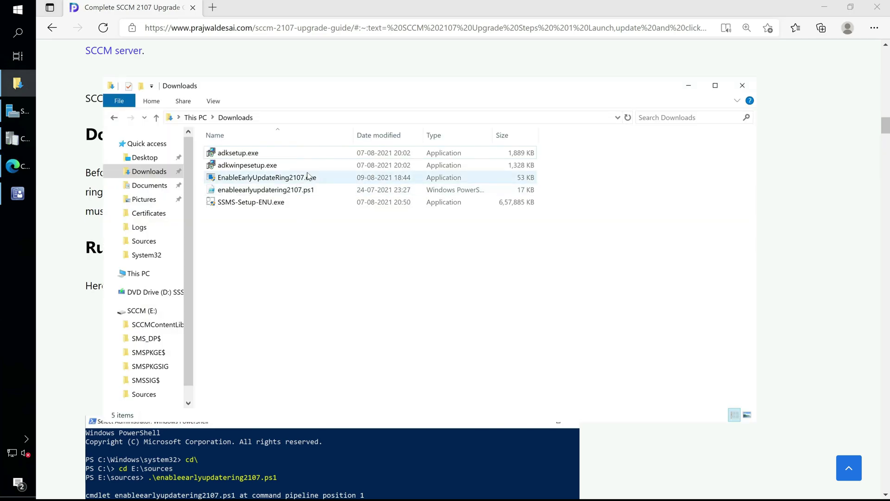
pyautogui.click(306, 178)
pyautogui.click(311, 191)
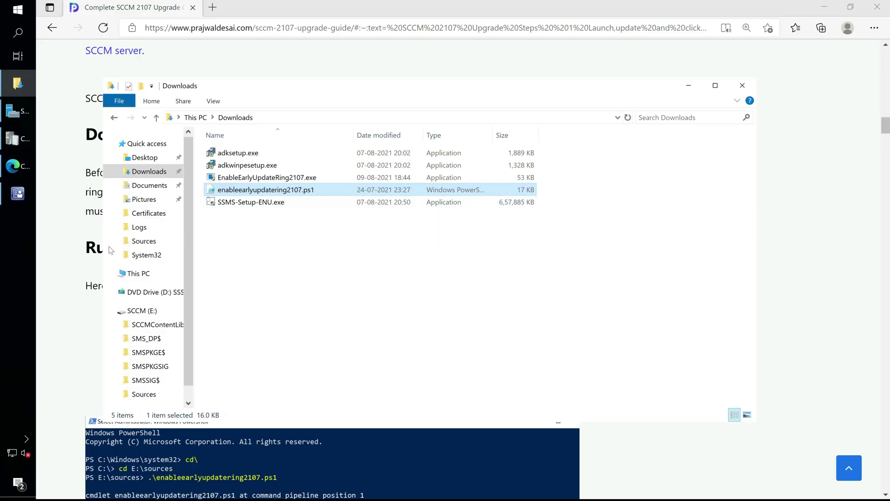
# Step: Close the Configuration Manager console and launch Windows PowerShell as administrator
pyautogui.click(63, 279)
pyautogui.rightClick(17, 194)
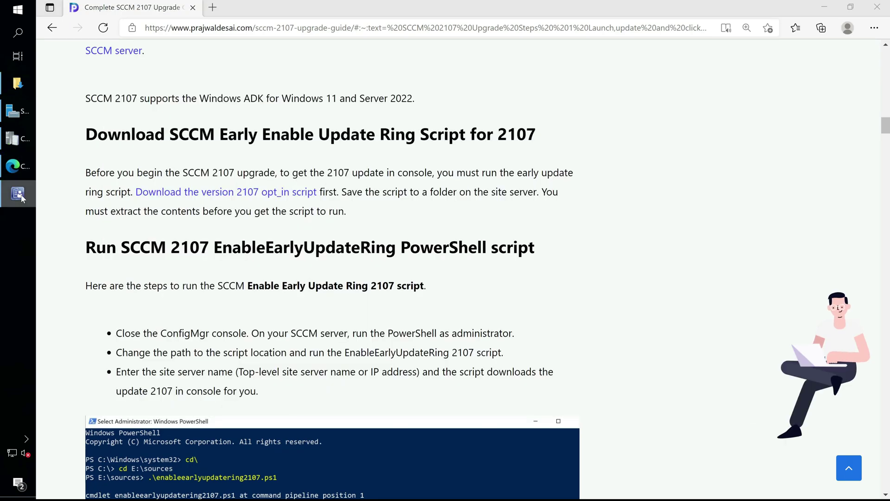
pyautogui.click(80, 231)
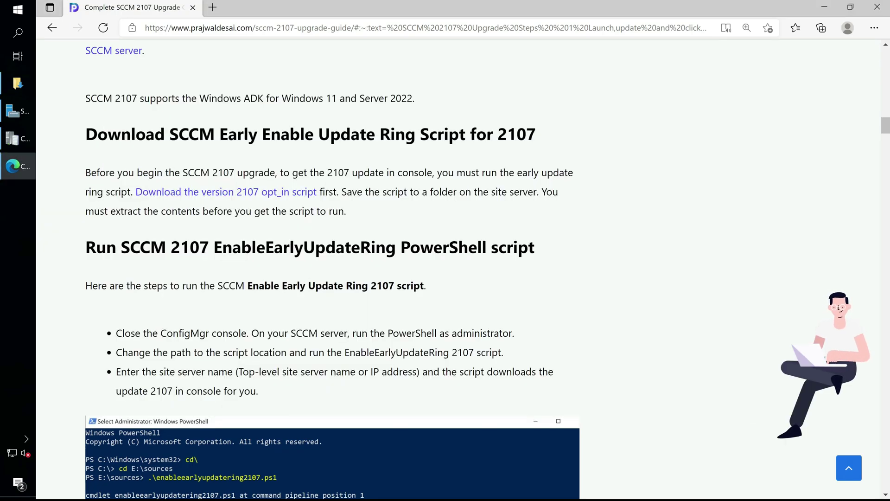
pyautogui.click(17, 10)
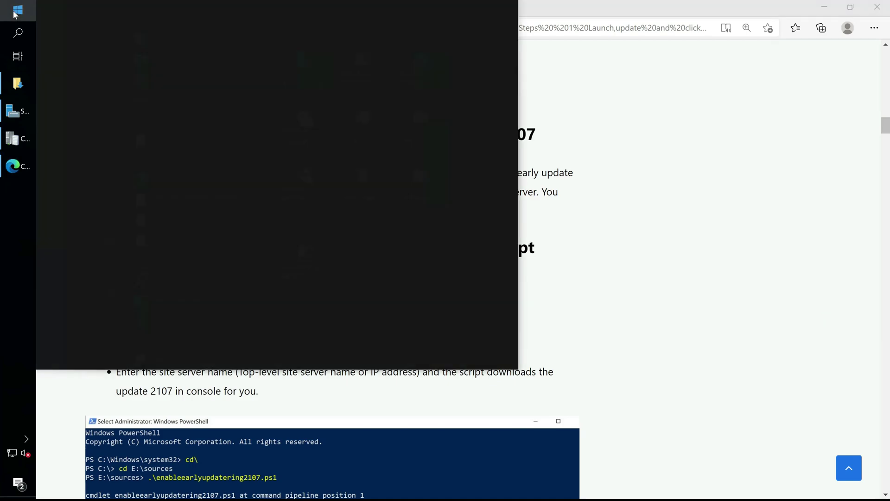
pyautogui.write('powersh')
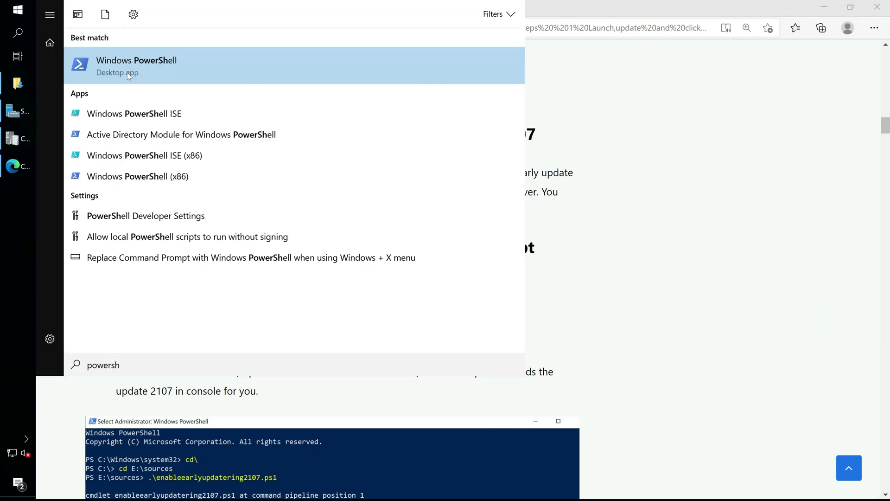
pyautogui.rightClick(127, 72)
pyautogui.click(167, 90)
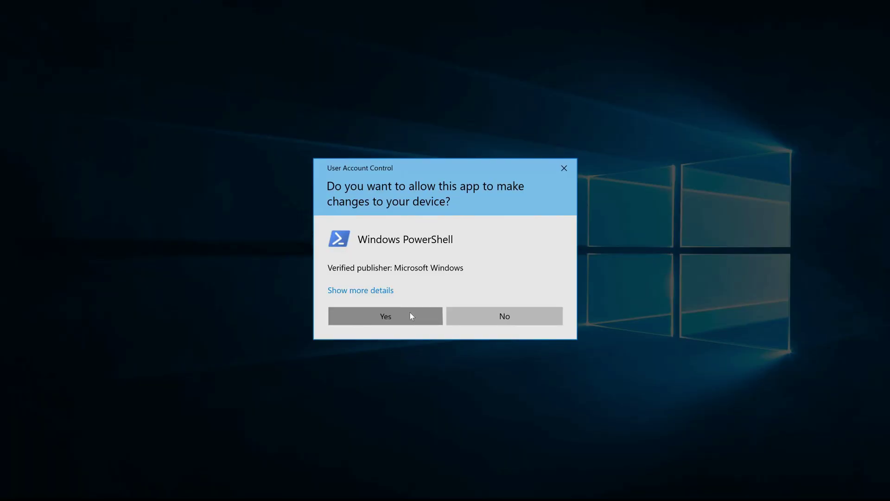
pyautogui.click(410, 312)
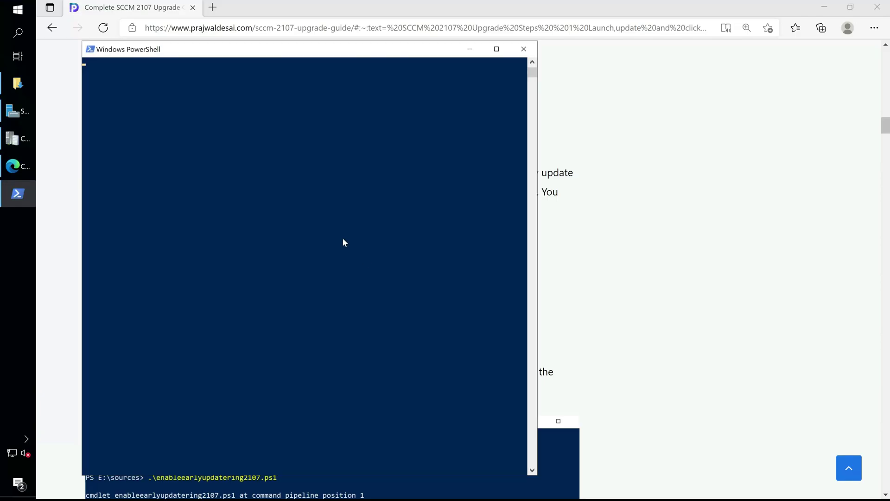
# Step: Run .\enableearlyupdatering2107.ps1 from Downloads against site server corpsccm.prajwal.local
pyautogui.click(296, 223)
pyautogui.write('cd\\')
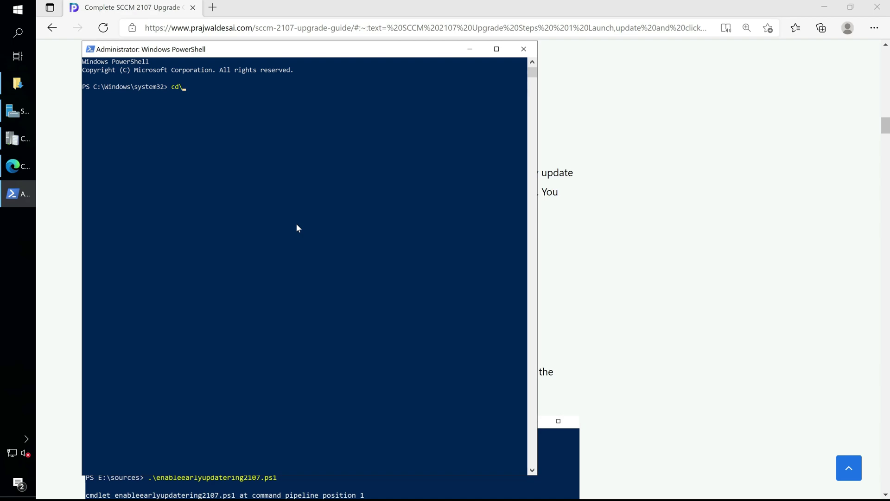
pyautogui.press('Return')
pyautogui.write('cd .\\Users\\')
pyautogui.write('sccmadmin\\dow')
pyautogui.press('Tab')
pyautogui.press('Return')
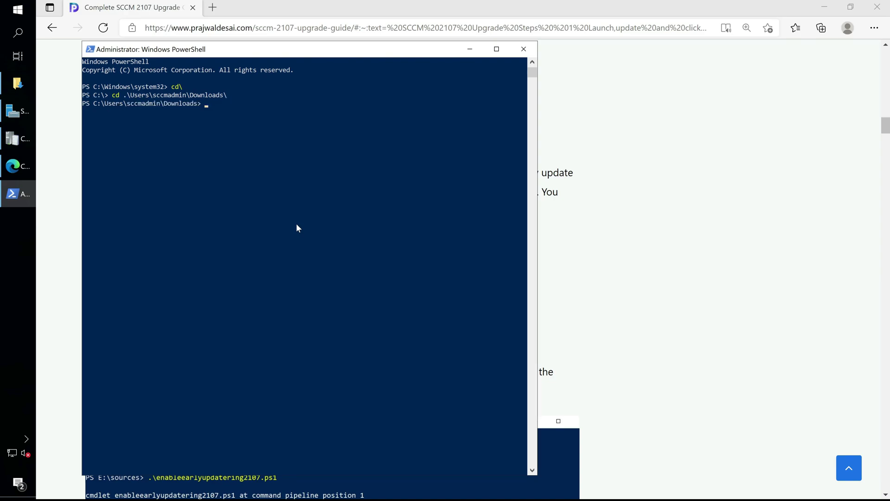
pyautogui.write('.\\e')
pyautogui.press('Tab')
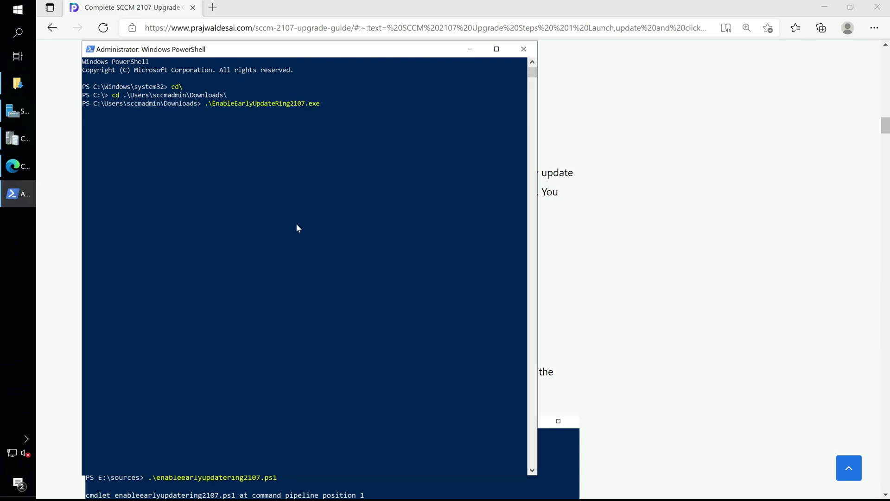
pyautogui.press('Tab')
pyautogui.press('Return')
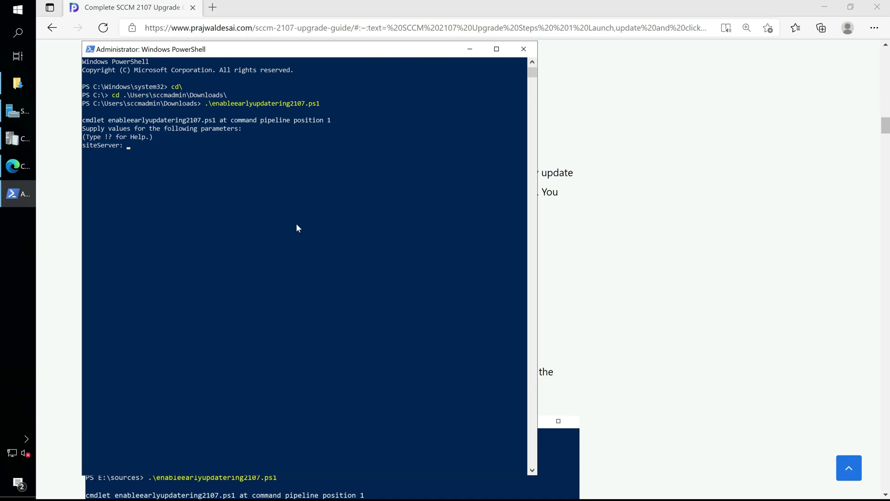
pyautogui.write('corpsccm.')
pyautogui.write('prajwal')
pyautogui.write('.local')
pyautogui.press('Return')
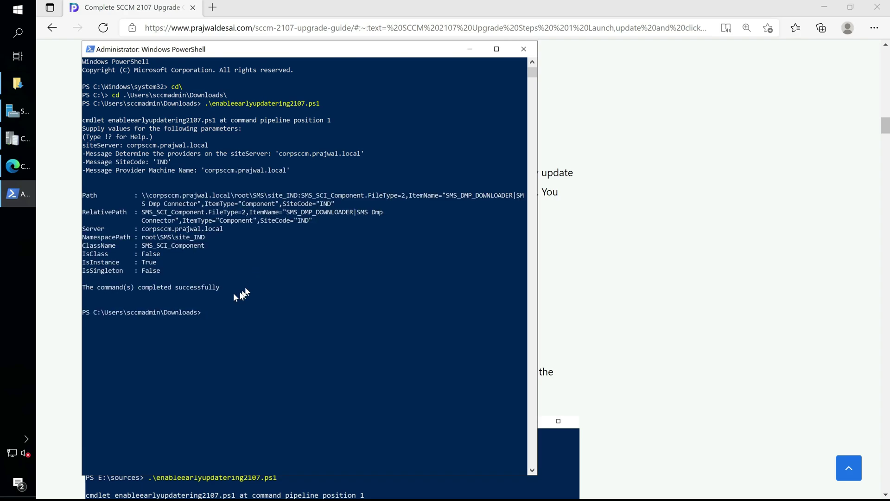
pyautogui.moveTo(220, 287); pyautogui.dragTo(82, 287)
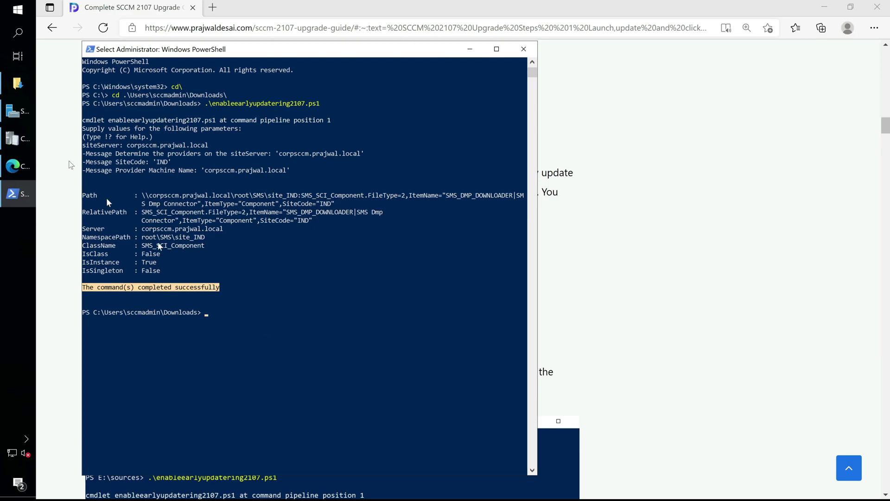
# Step: Inspect the 'Redirected to URL' 2107 manifest entry in dmpdownloader.log, then return to the console
pyautogui.click(18, 138)
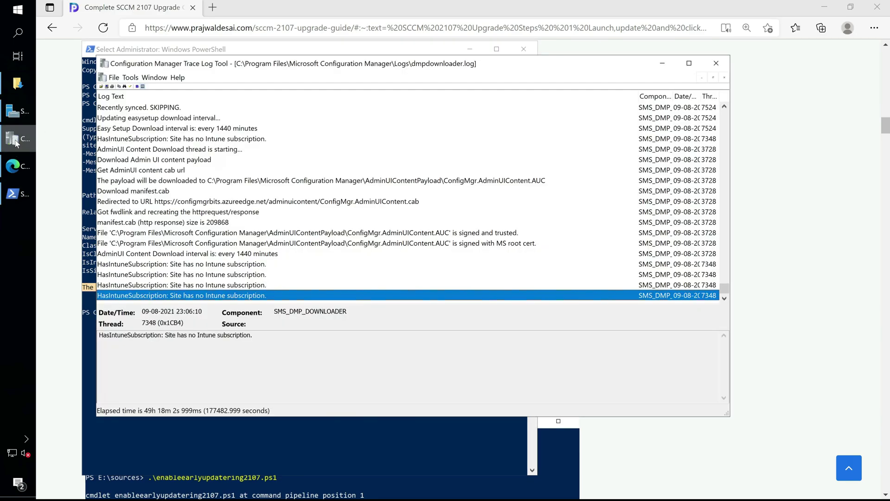
pyautogui.scroll(3, 289, 251)
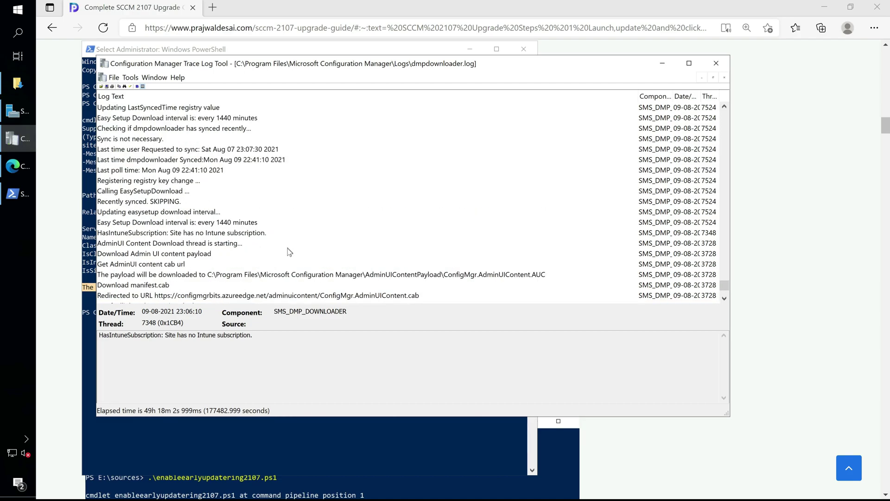
pyautogui.scroll(-3, 289, 251)
pyautogui.scroll(-3, 289, 251)
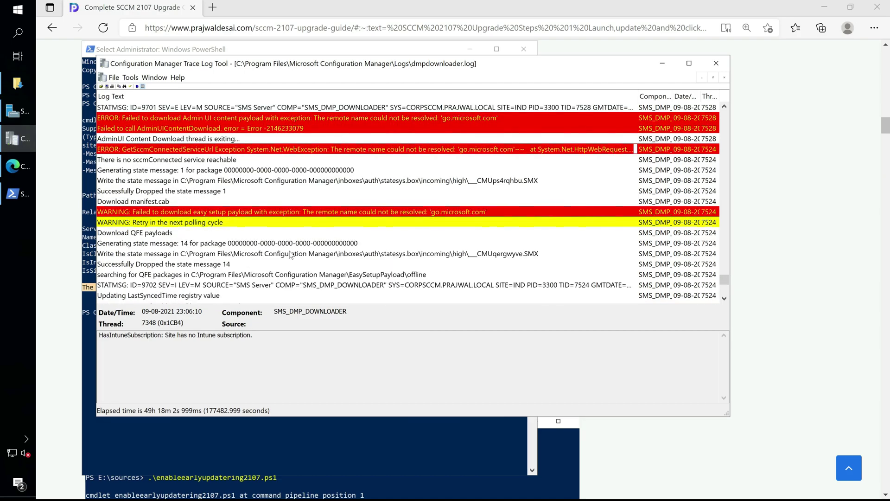
pyautogui.scroll(-3, 291, 256)
pyautogui.scroll(-3, 291, 258)
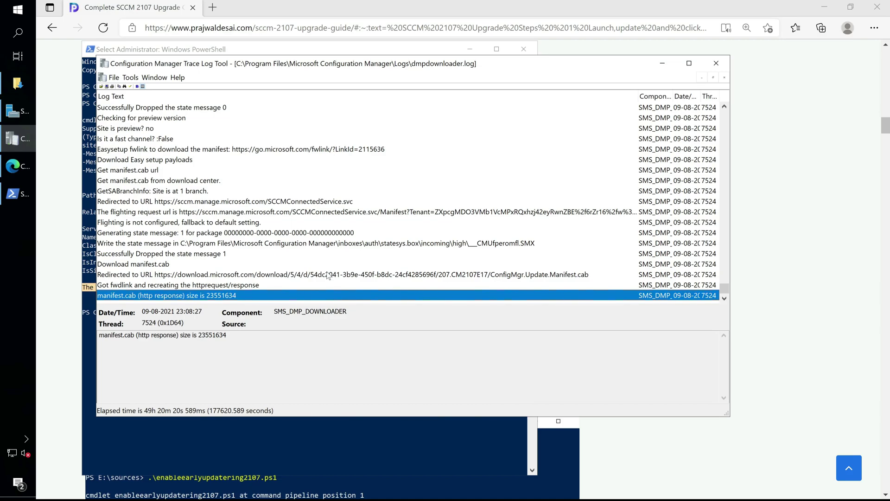
pyautogui.click(328, 274)
pyautogui.moveTo(538, 334); pyautogui.dragTo(136, 334)
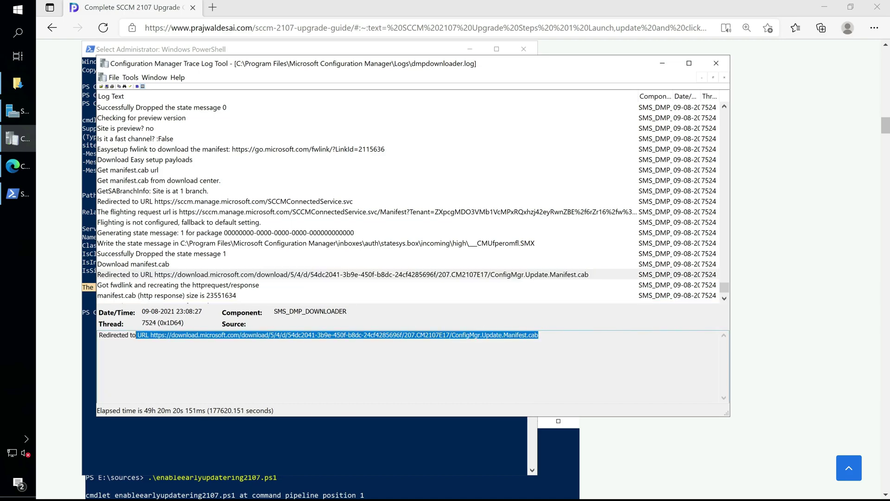
pyautogui.click(299, 334)
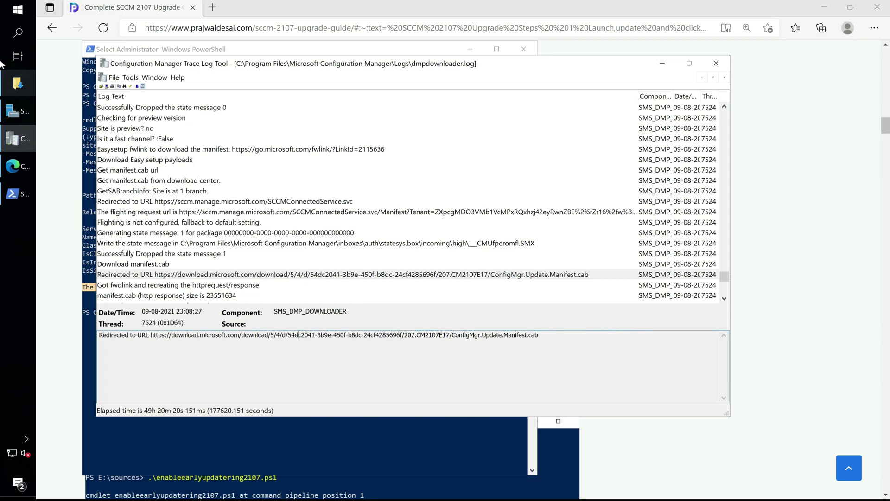
pyautogui.click(17, 223)
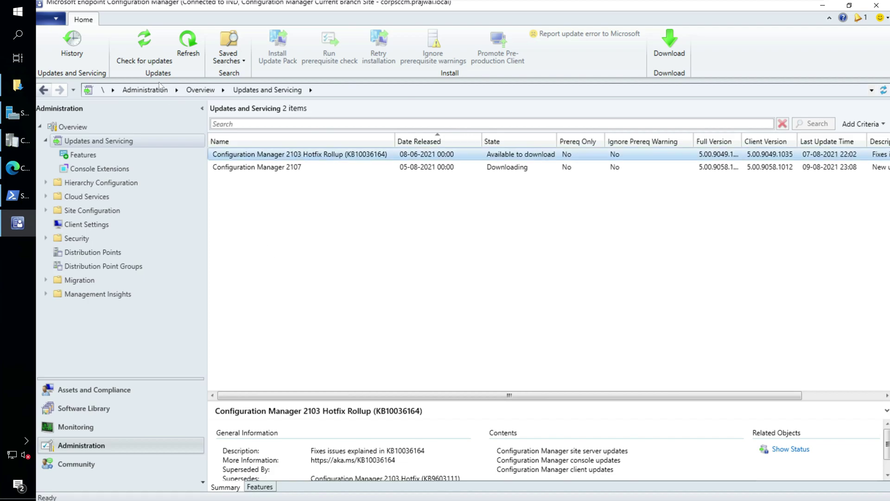
# Step: Refresh Updates and Servicing and select the Configuration Manager 2107 update
pyautogui.click(188, 43)
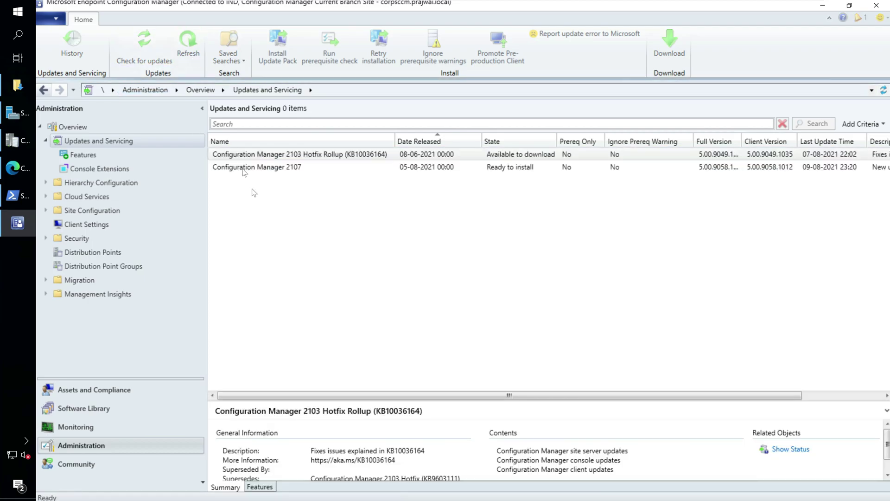
pyautogui.click(480, 168)
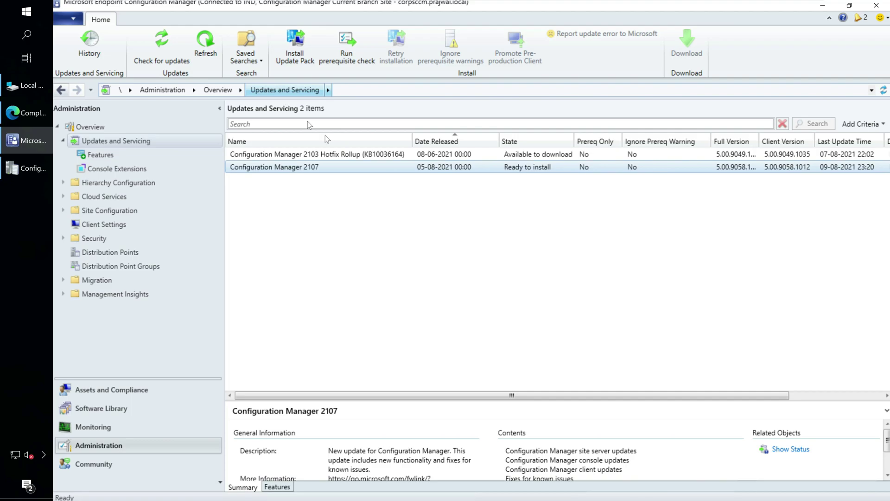
# Step: Run the 2107 prerequisite check, widen the State column, and switch to Monitoring after it passes
pyautogui.rightClick(347, 165)
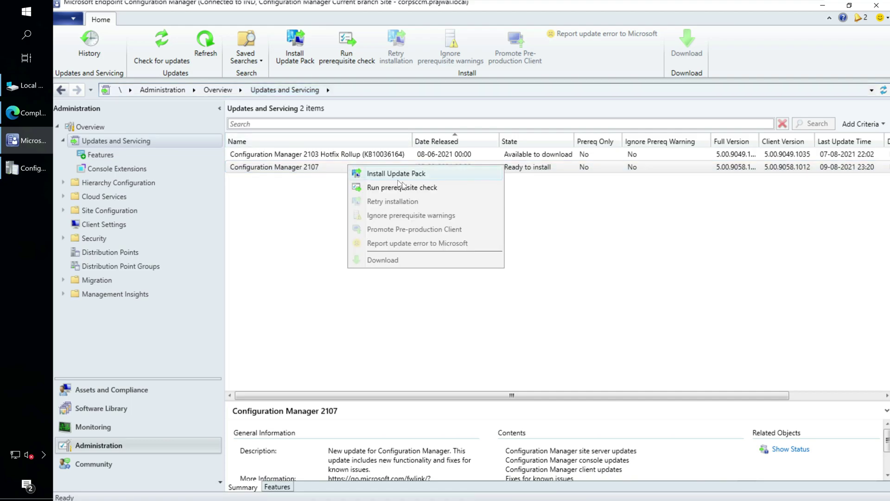
pyautogui.click(453, 190)
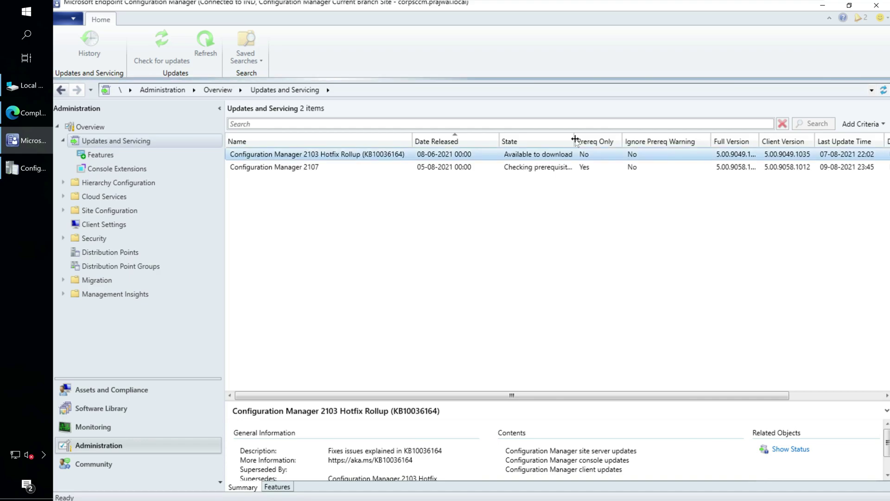
pyautogui.moveTo(575, 140); pyautogui.dragTo(608, 140)
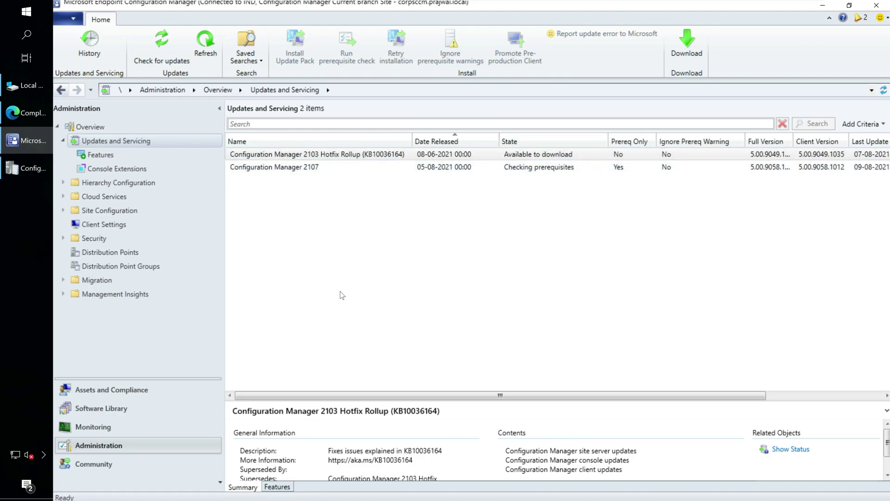
pyautogui.click(542, 167)
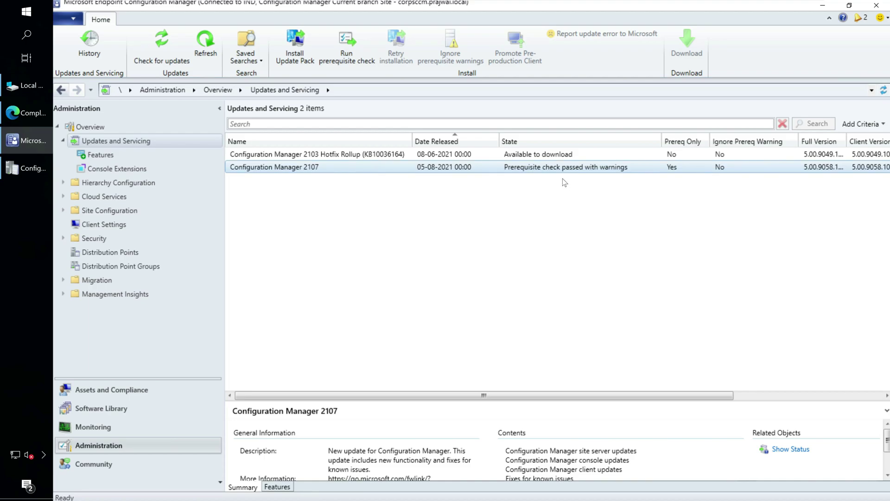
pyautogui.click(496, 170)
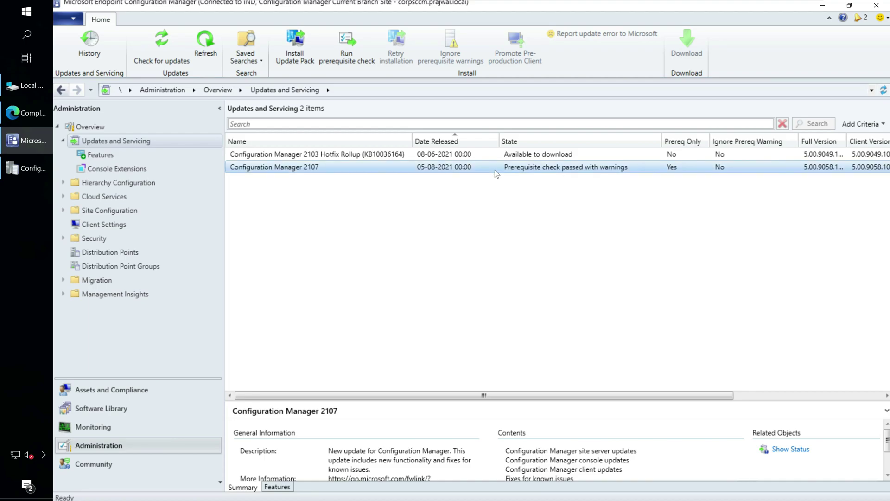
pyautogui.click(92, 427)
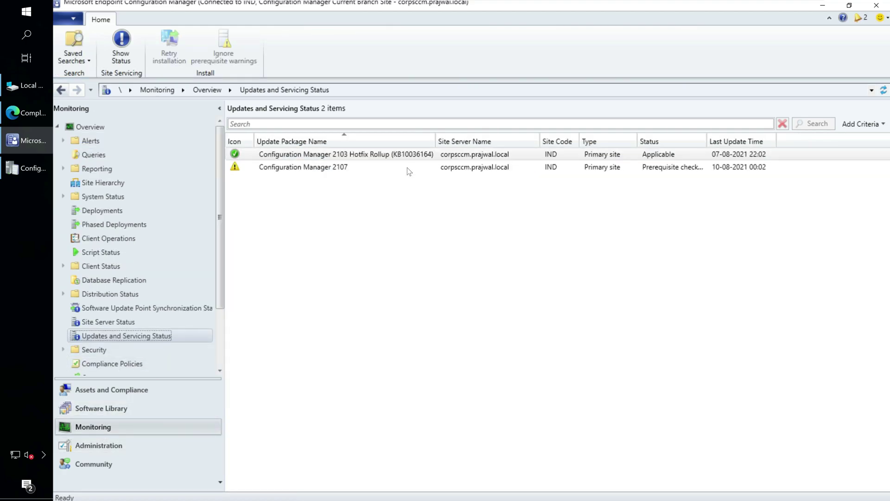
# Step: Open the 2107 installation status and review the .NET 4.8 prerequisite warning details
pyautogui.click(407, 168)
pyautogui.rightClick(393, 172)
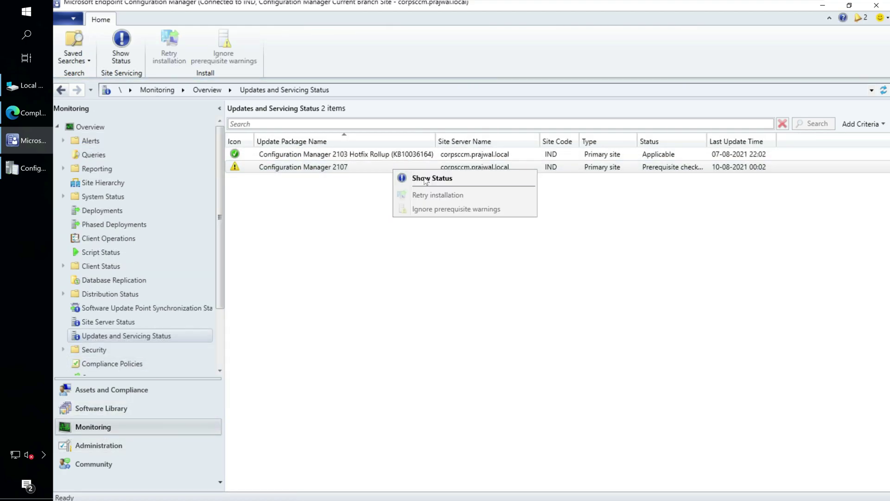
pyautogui.click(423, 176)
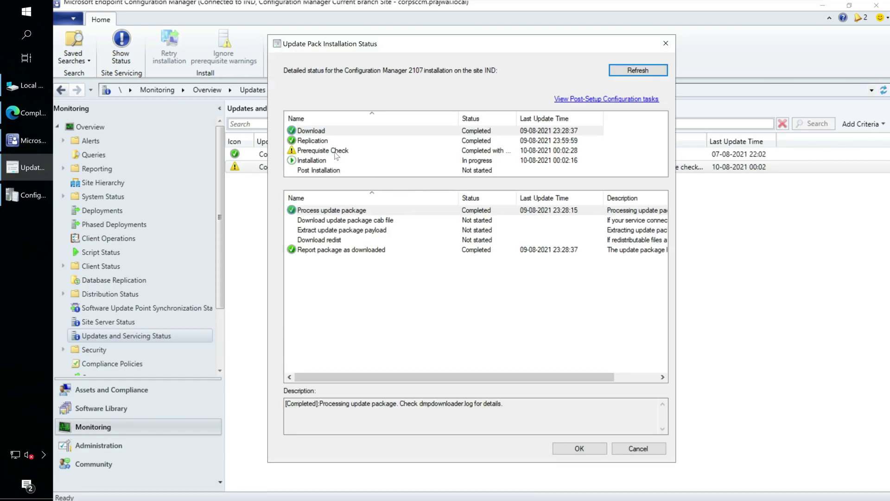
pyautogui.click(337, 152)
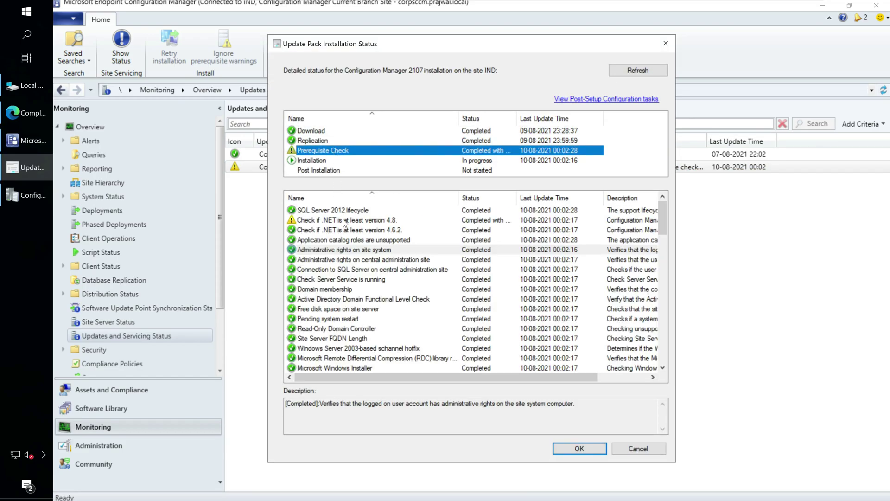
pyautogui.click(346, 220)
pyautogui.moveTo(592, 418); pyautogui.dragTo(285, 402)
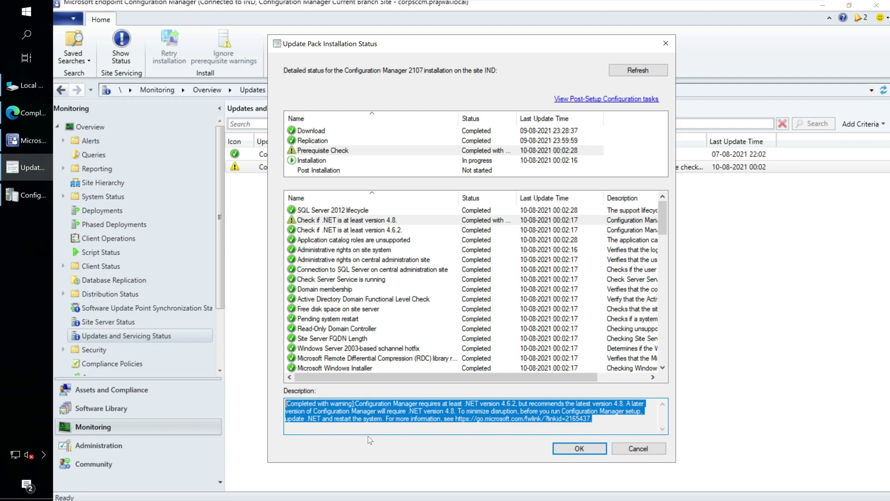
pyautogui.moveTo(664, 206)
pyautogui.mouseDown()
pyautogui.moveTo(663, 347)
pyautogui.moveTo(662, 202)
pyautogui.mouseUp()
pyautogui.click(578, 448)
pyautogui.moveTo(664, 207)
pyautogui.mouseDown()
pyautogui.moveTo(663, 354)
pyautogui.moveTo(662, 209)
pyautogui.mouseUp()
pyautogui.click(579, 449)
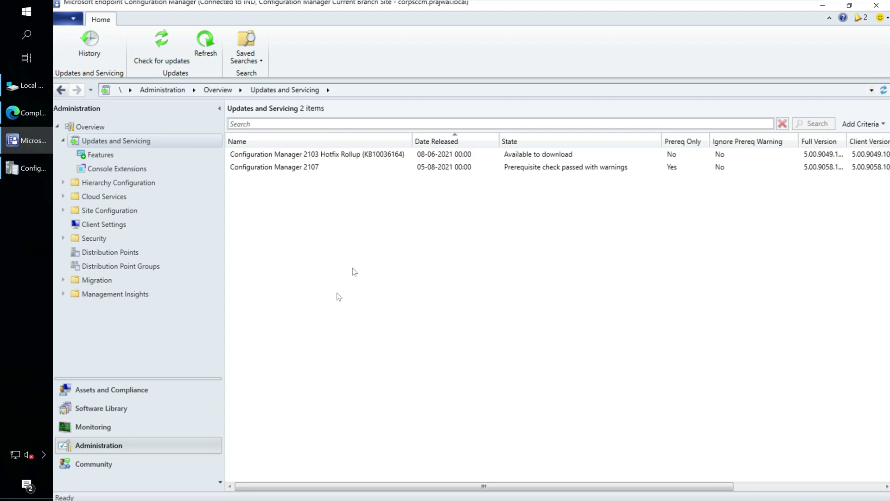
# Step: Start the Install Update Pack wizard for Configuration Manager 2107 and review its included features
pyautogui.click(380, 168)
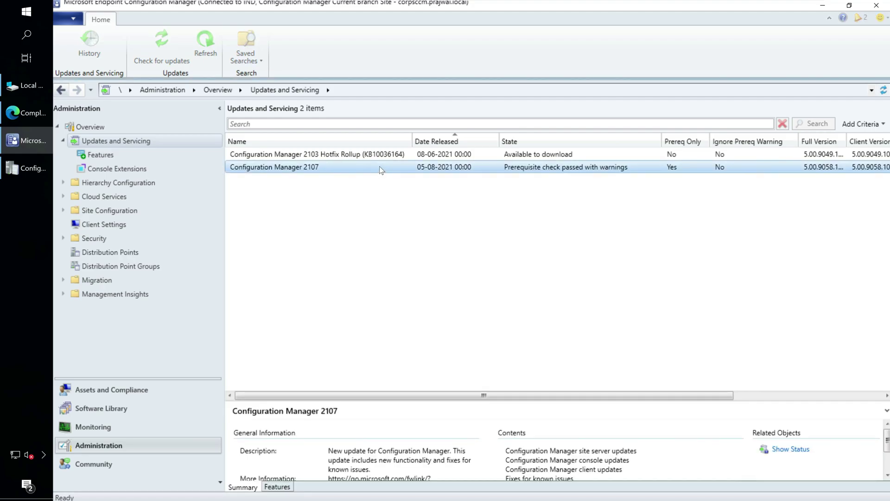
pyautogui.rightClick(379, 167)
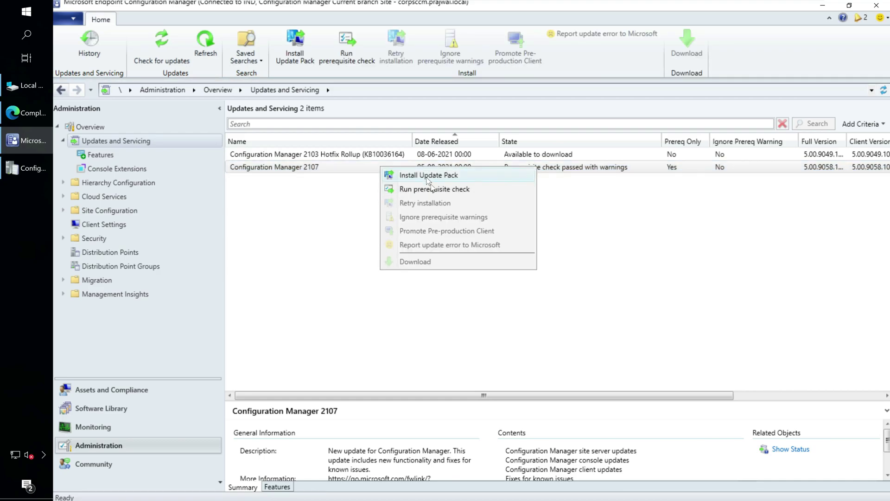
pyautogui.click(429, 176)
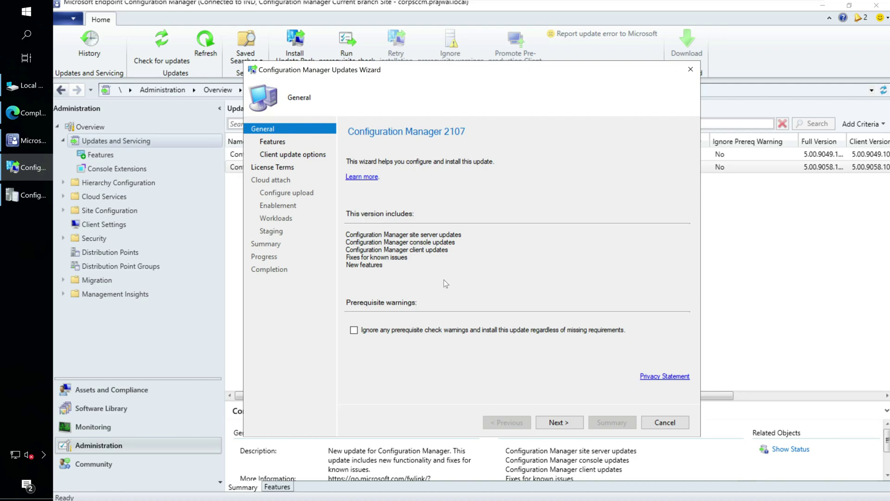
pyautogui.click(559, 423)
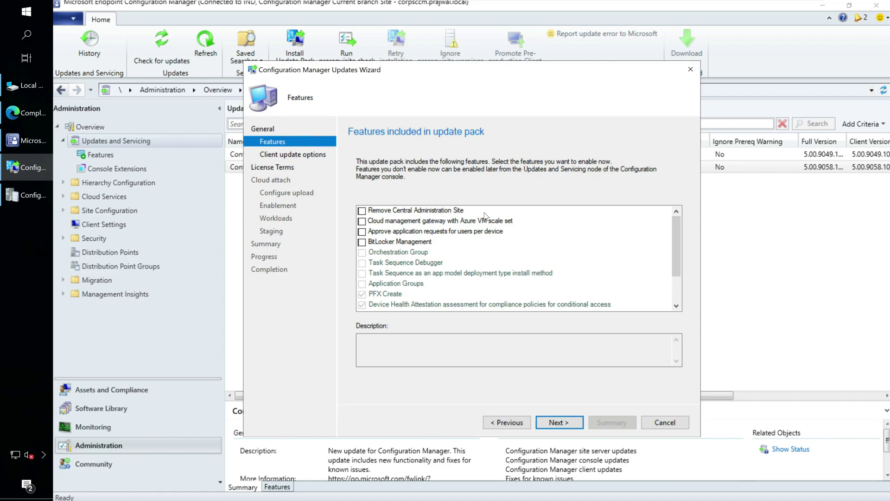
pyautogui.click(505, 423)
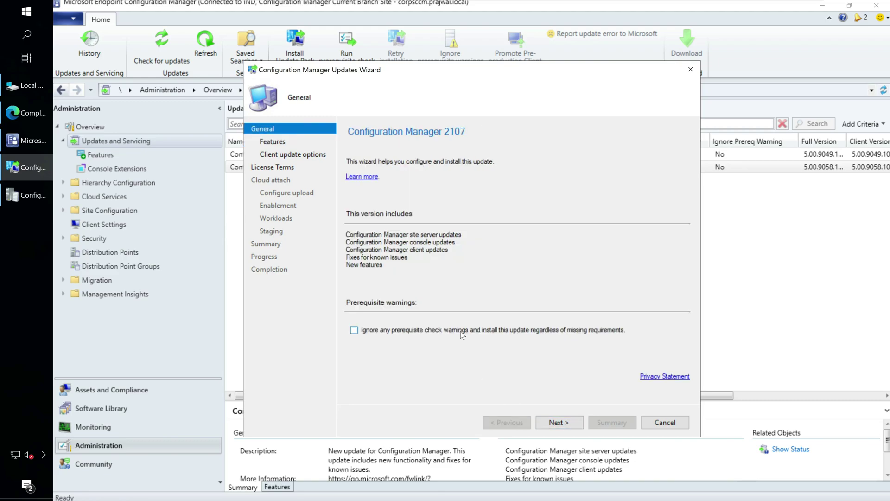
pyautogui.click(568, 422)
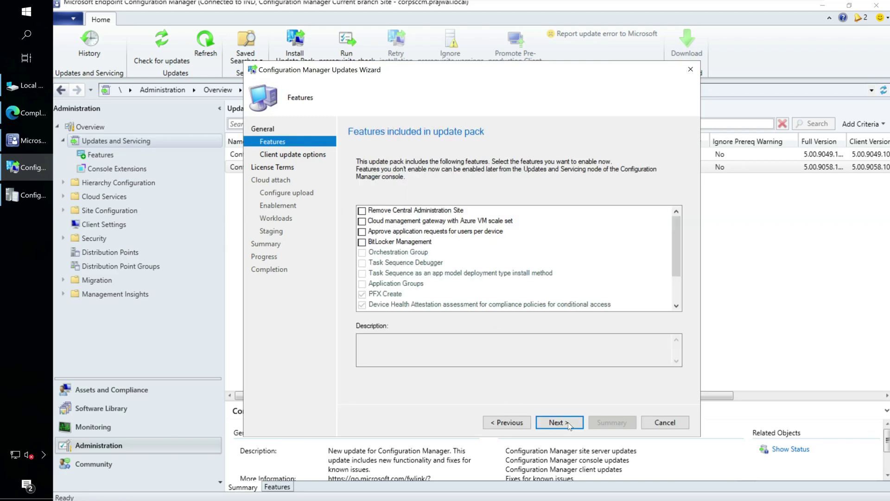
pyautogui.click(568, 422)
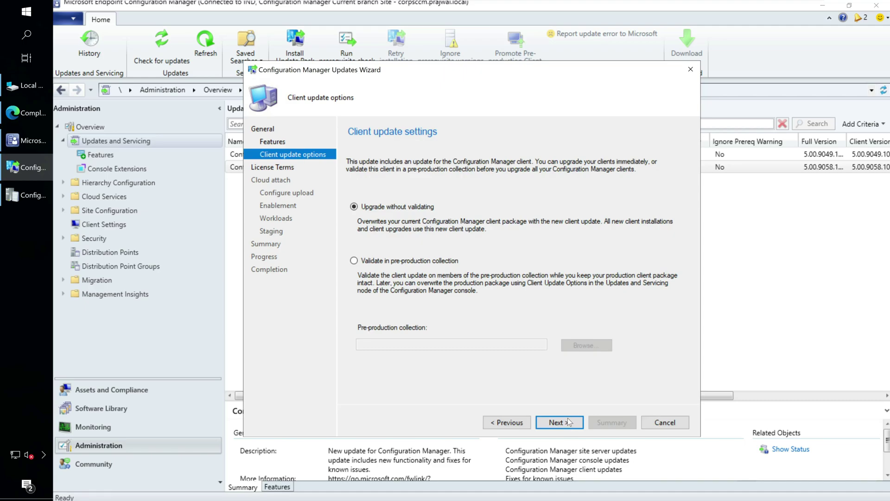
# Step: Upgrade clients without validation, accept the license terms, leave cloud attach disabled, and install
pyautogui.click(567, 422)
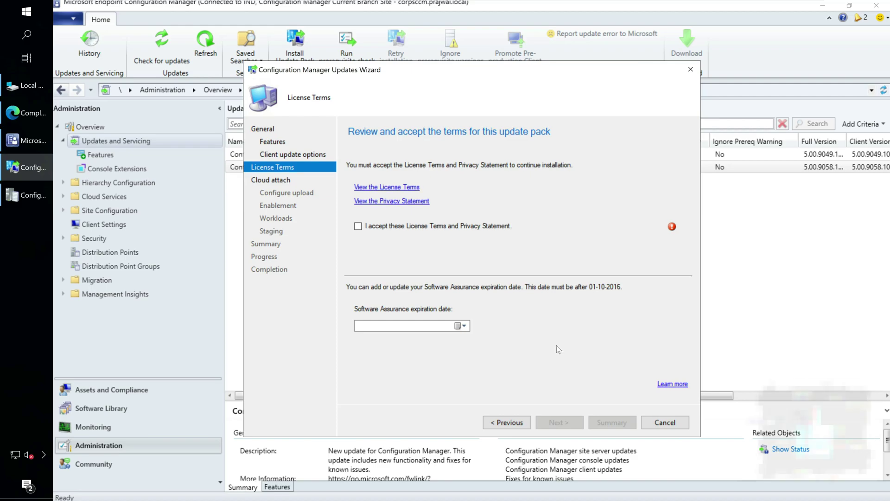
pyautogui.click(358, 226)
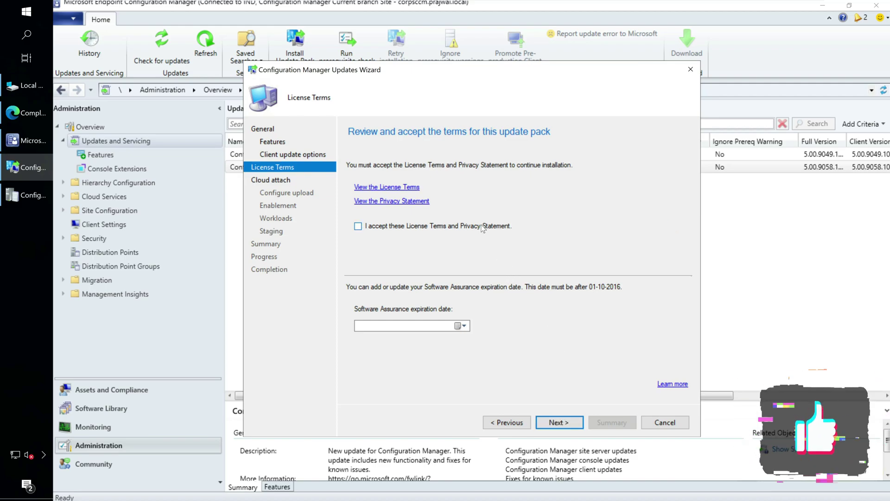
pyautogui.click(558, 422)
pyautogui.click(359, 235)
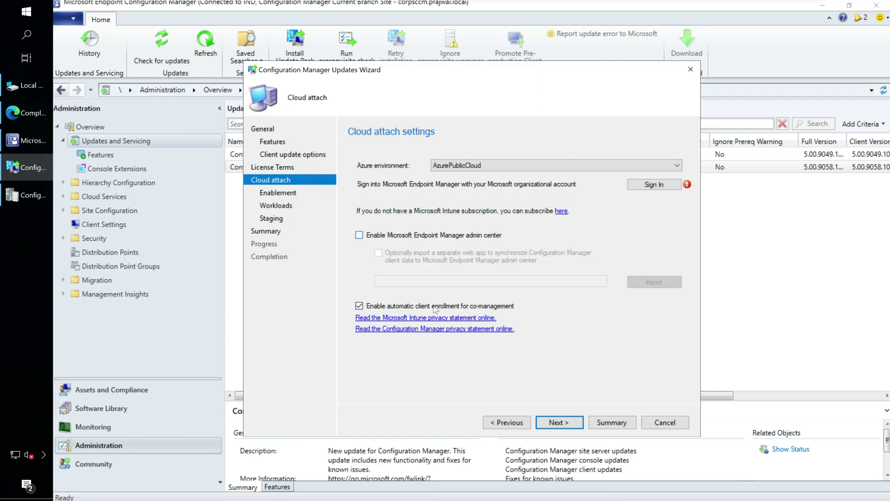
pyautogui.click(559, 422)
pyautogui.click(560, 423)
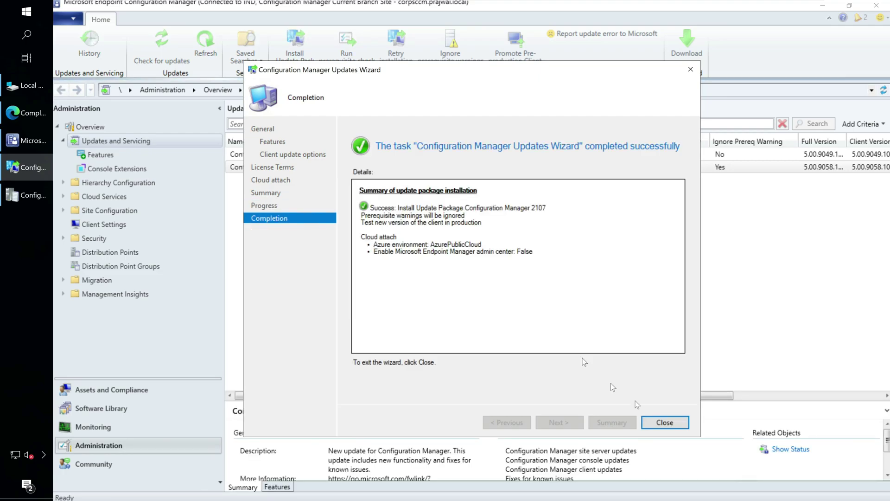
# Step: Close the wizard and show the status of the Installed 2107 entry in Monitoring
pyautogui.click(664, 421)
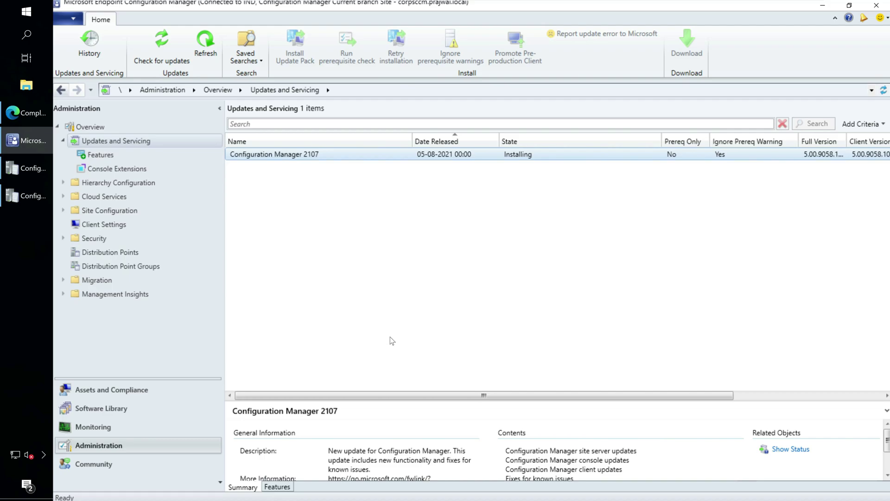
pyautogui.click(183, 428)
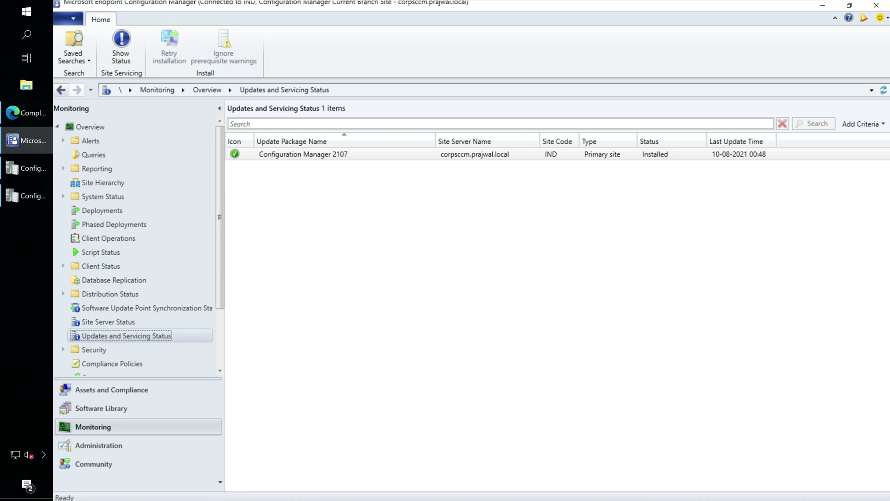
pyautogui.click(418, 154)
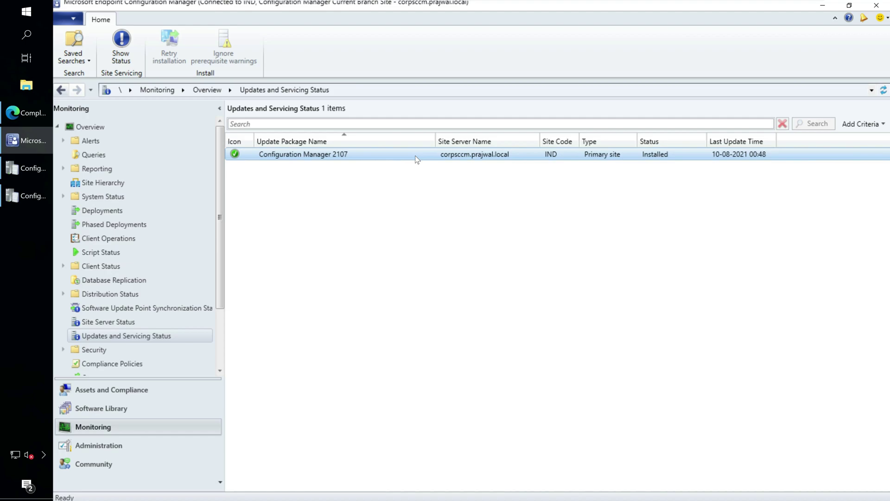
pyautogui.rightClick(416, 159)
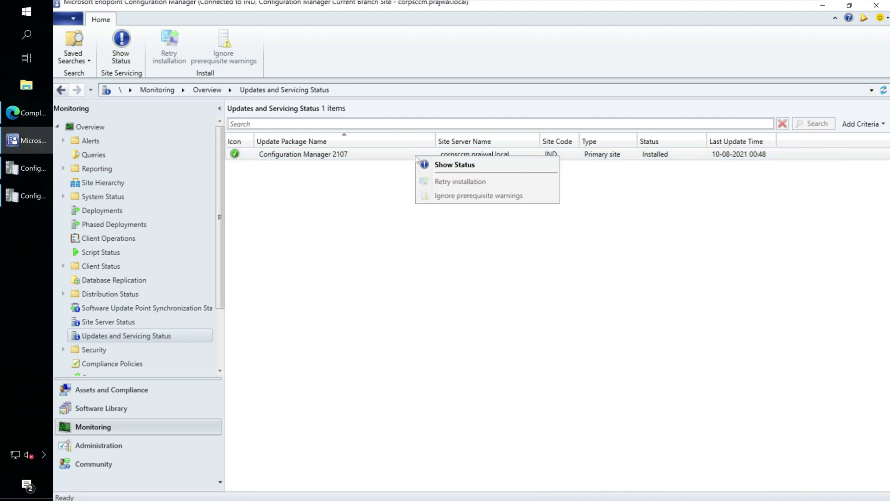
pyautogui.click(449, 170)
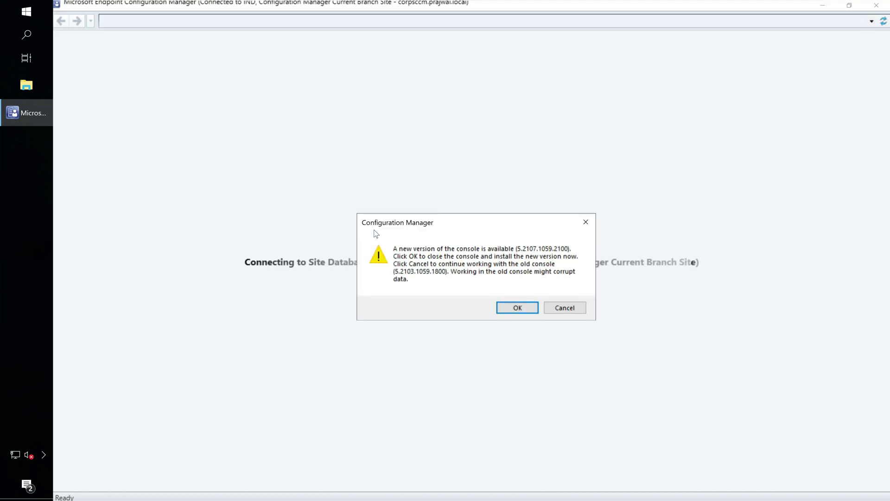
# Step: Accept the new console version prompt and approve the installer's User Account Control request
pyautogui.click(518, 307)
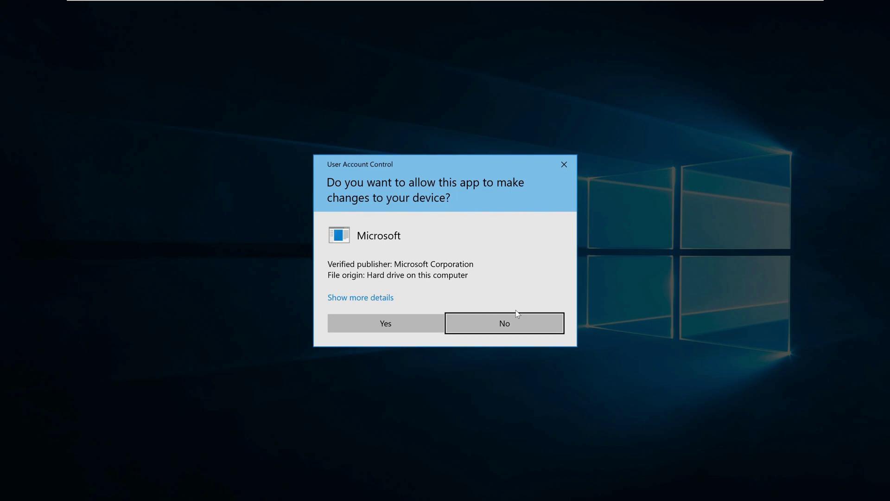
pyautogui.click(410, 323)
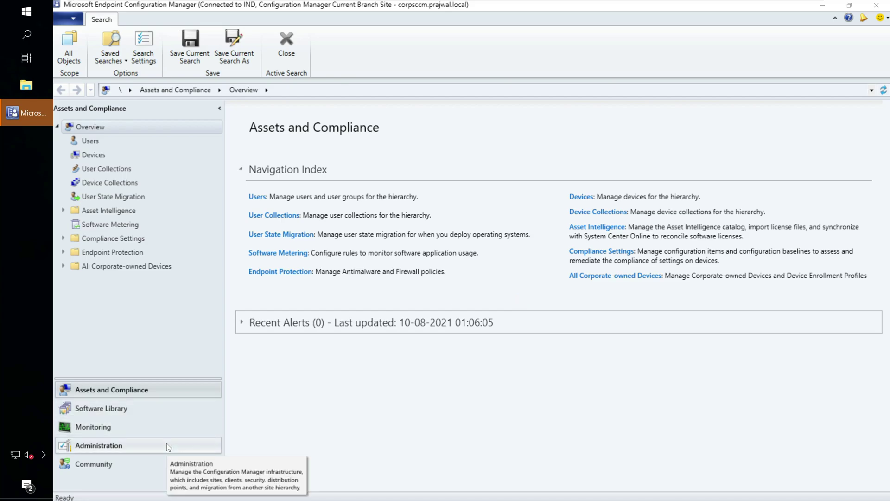
# Step: Check that About Configuration Manager shows 2107 and console 5.2107.1059.2100, then minimize the console
pyautogui.click(166, 443)
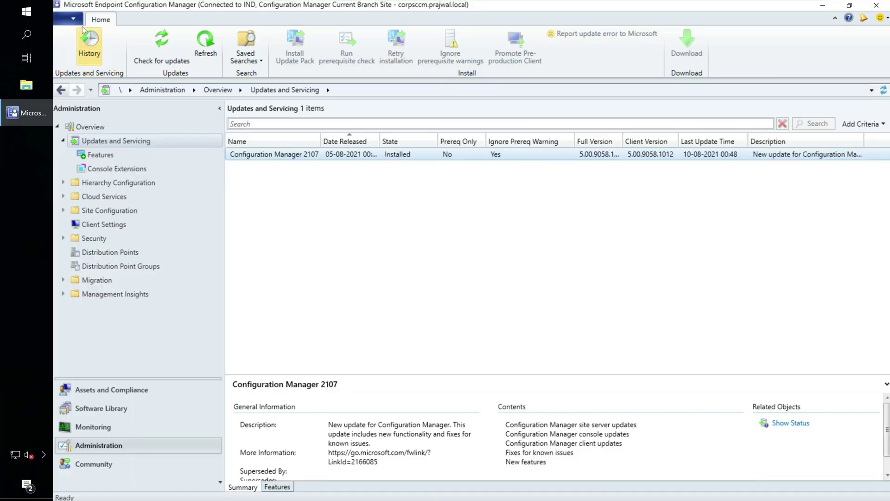
pyautogui.click(67, 19)
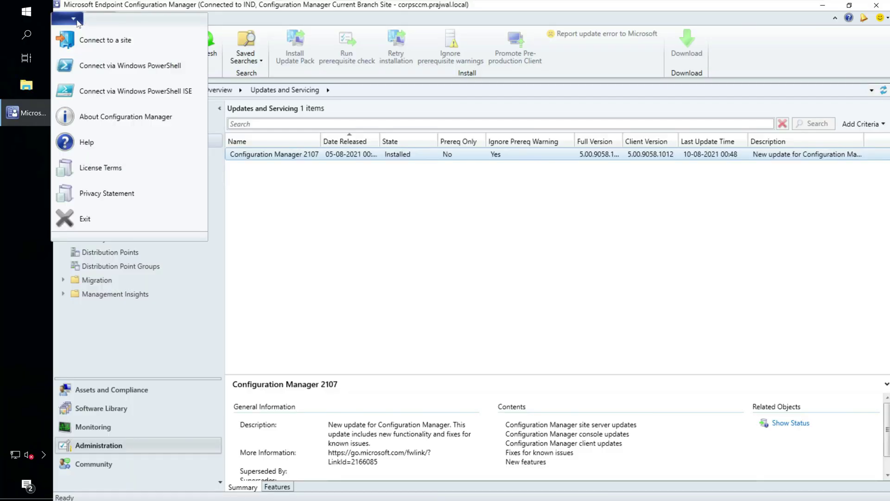
pyautogui.click(125, 116)
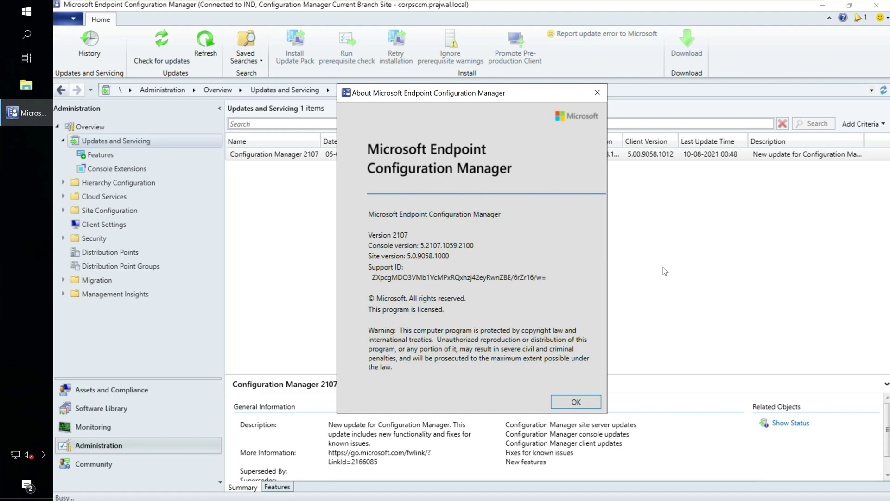
pyautogui.click(576, 402)
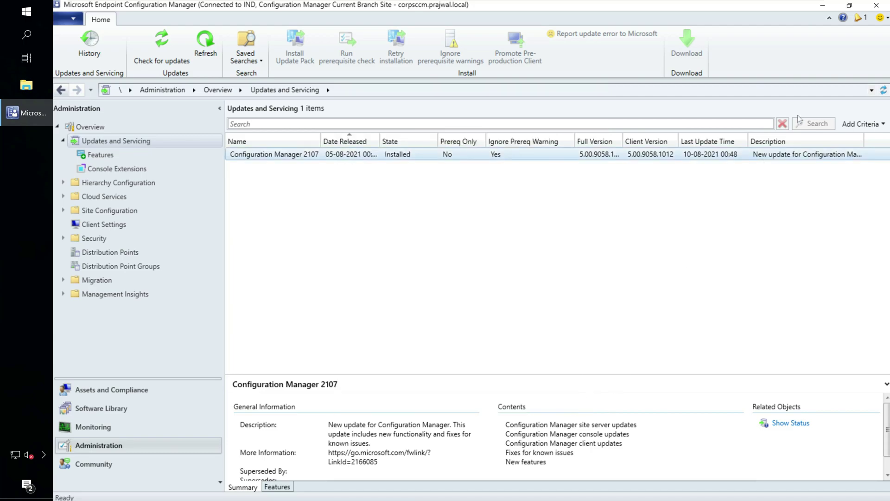
pyautogui.click(821, 6)
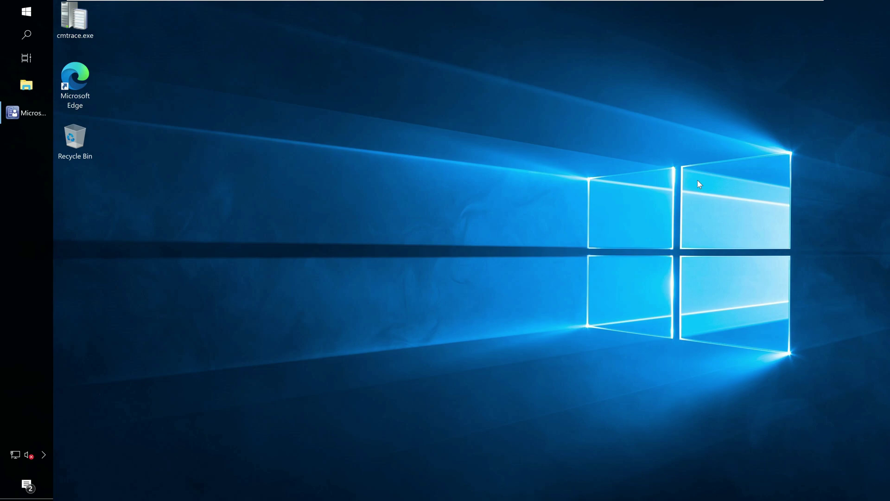